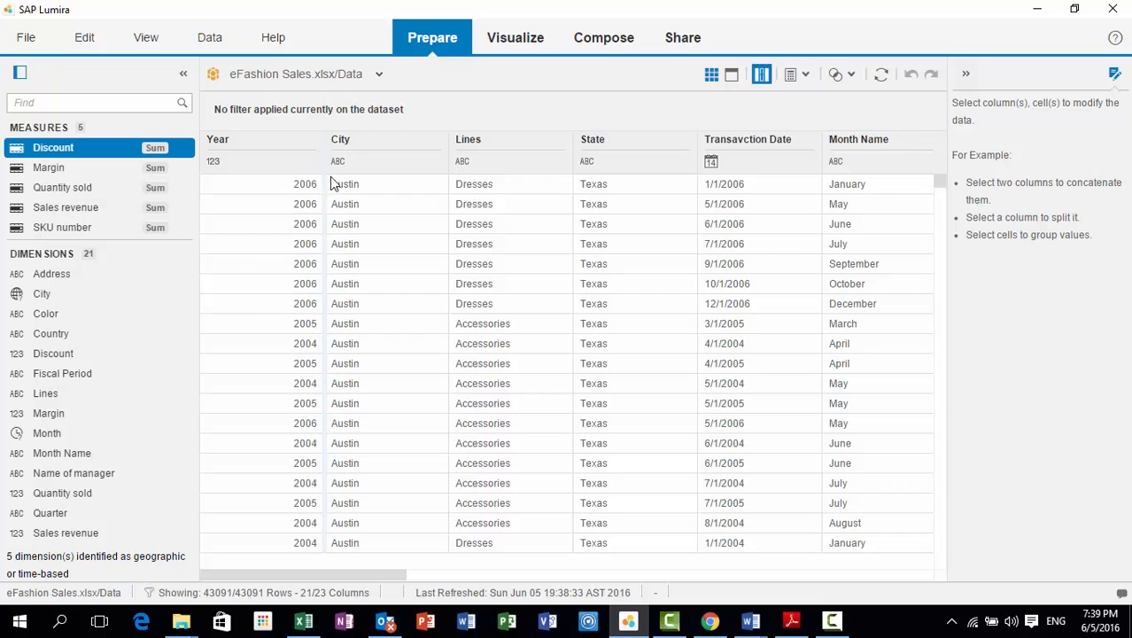
Step: Duplicate the Year column in the dataset
click(689, 224)
click(270, 168)
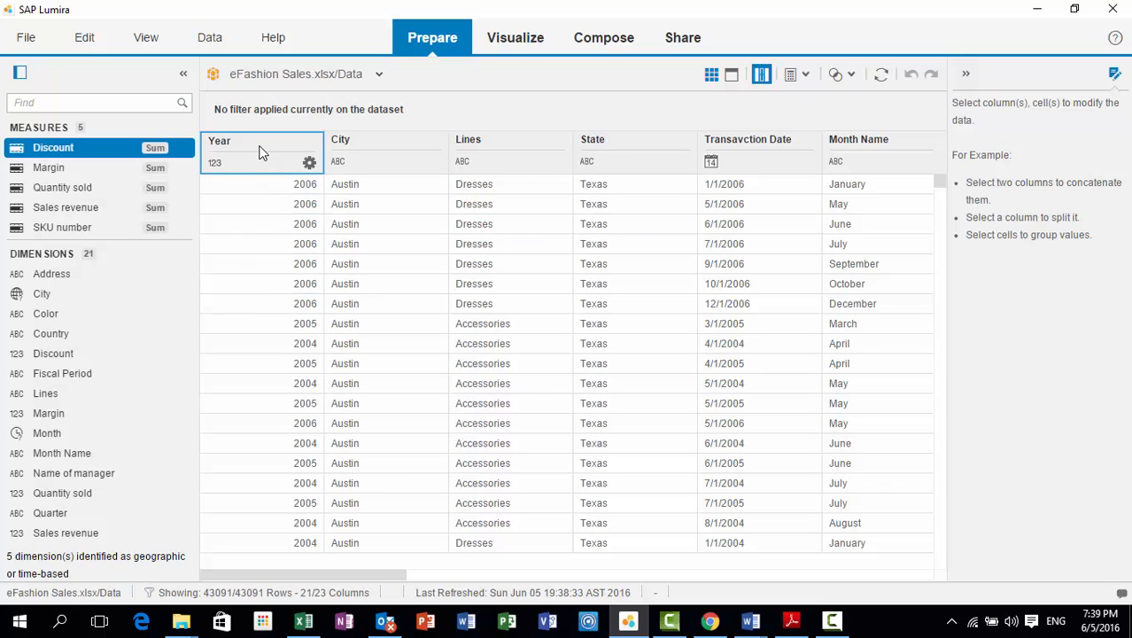
click(259, 148)
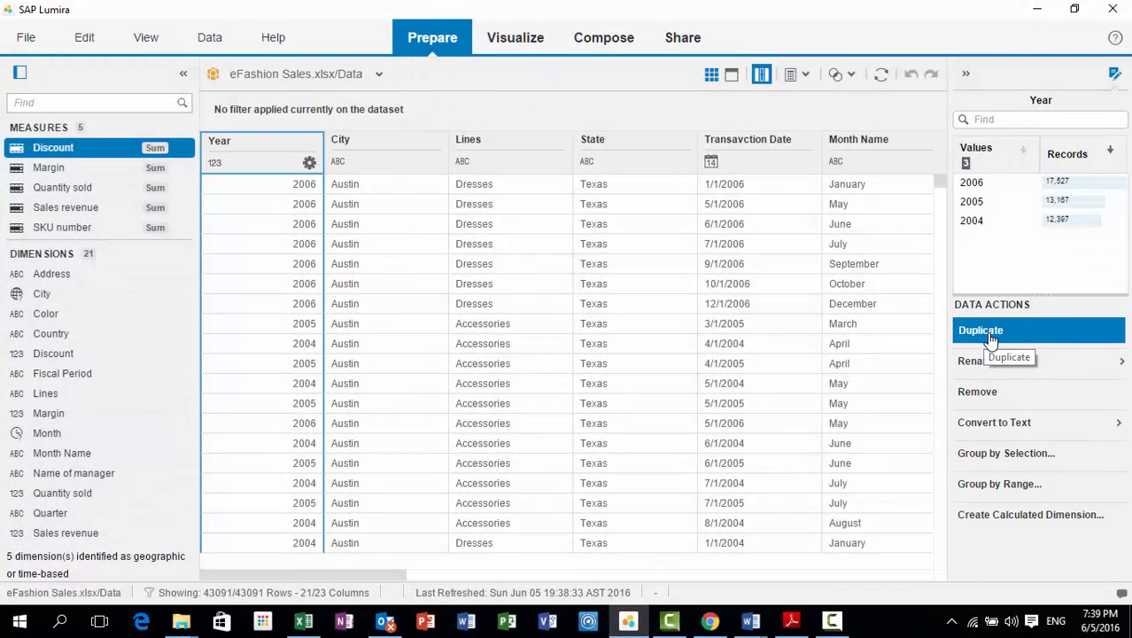
click(988, 333)
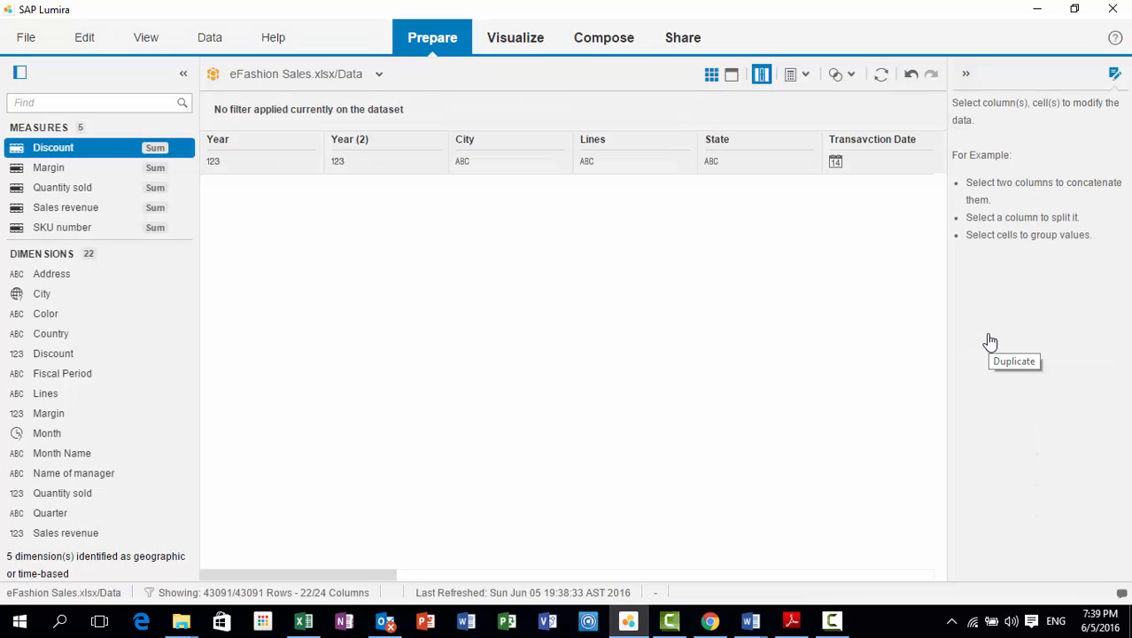
Step: Remove the duplicated Year (2) column from the dataset
click(273, 162)
click(359, 163)
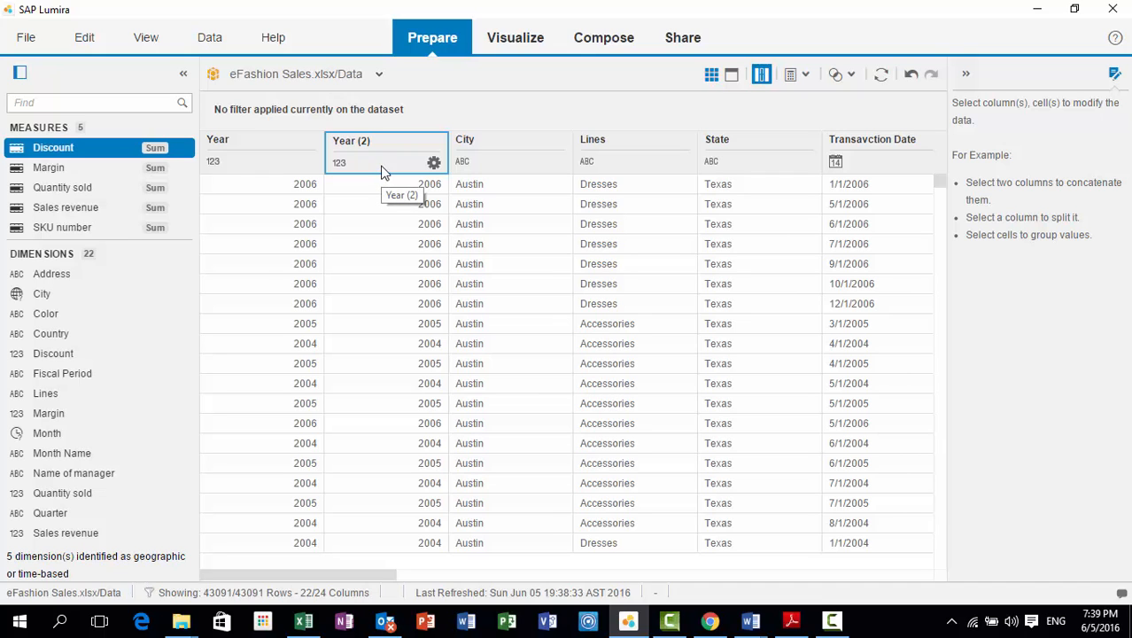
click(379, 152)
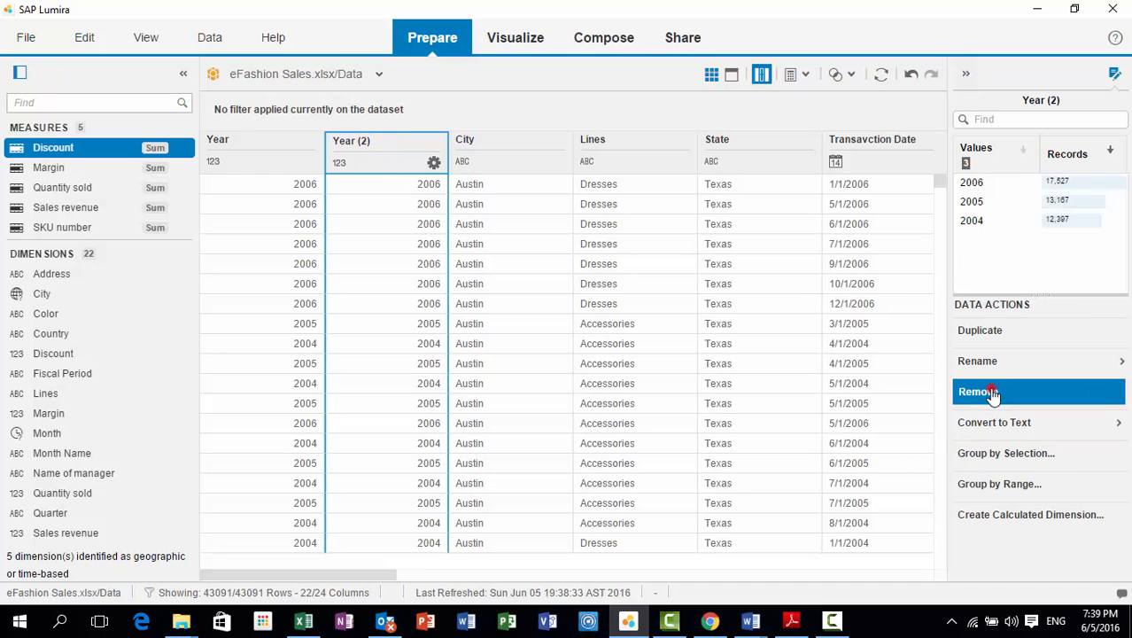
click(990, 393)
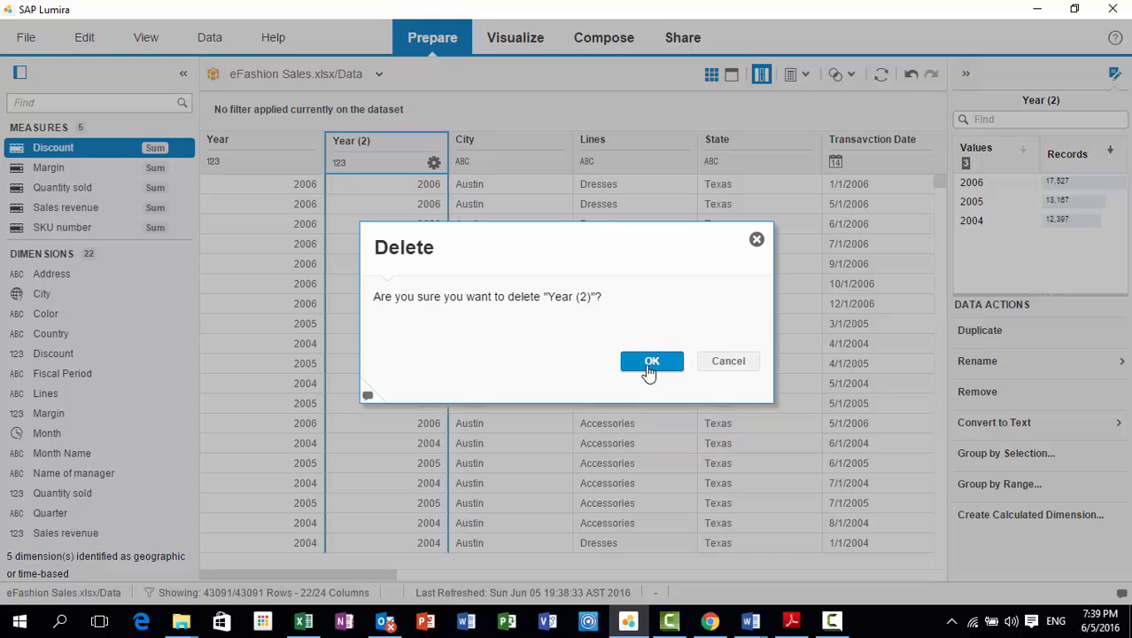
click(650, 363)
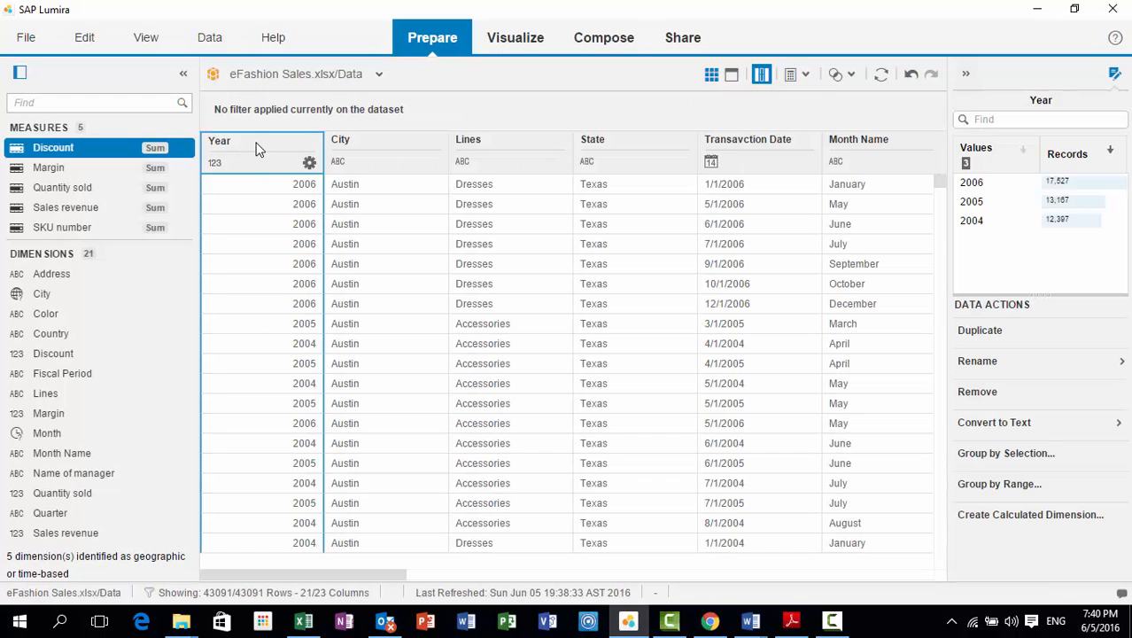
Step: Examine the rename, convert-to-text and group-by-selection options for the Year column without applying any of them
click(800, 351)
click(1116, 367)
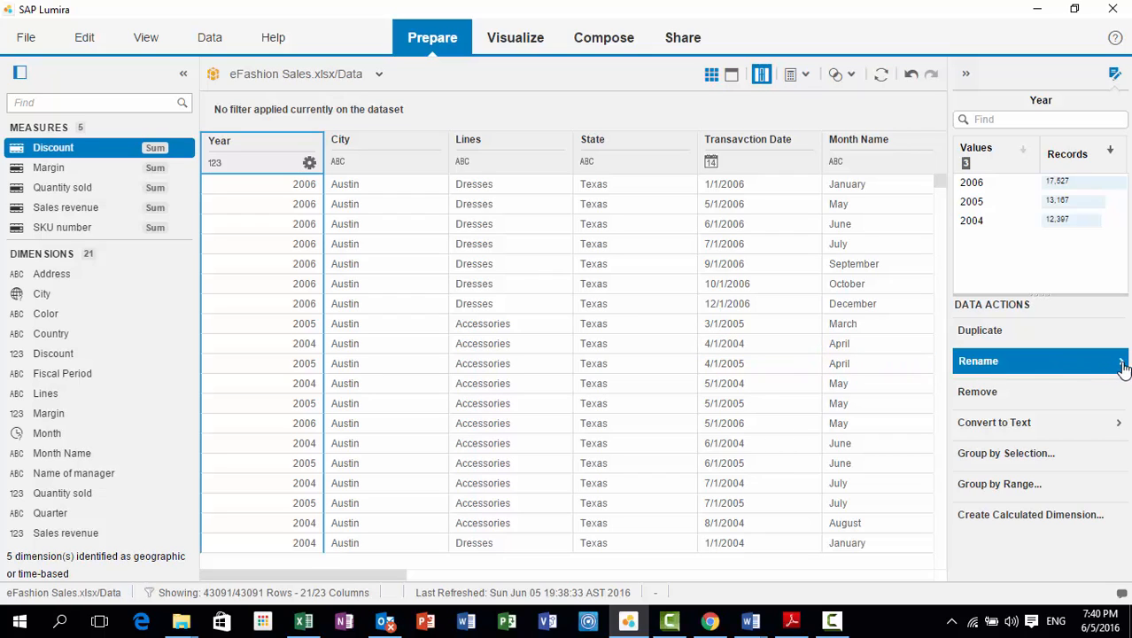
click(1121, 367)
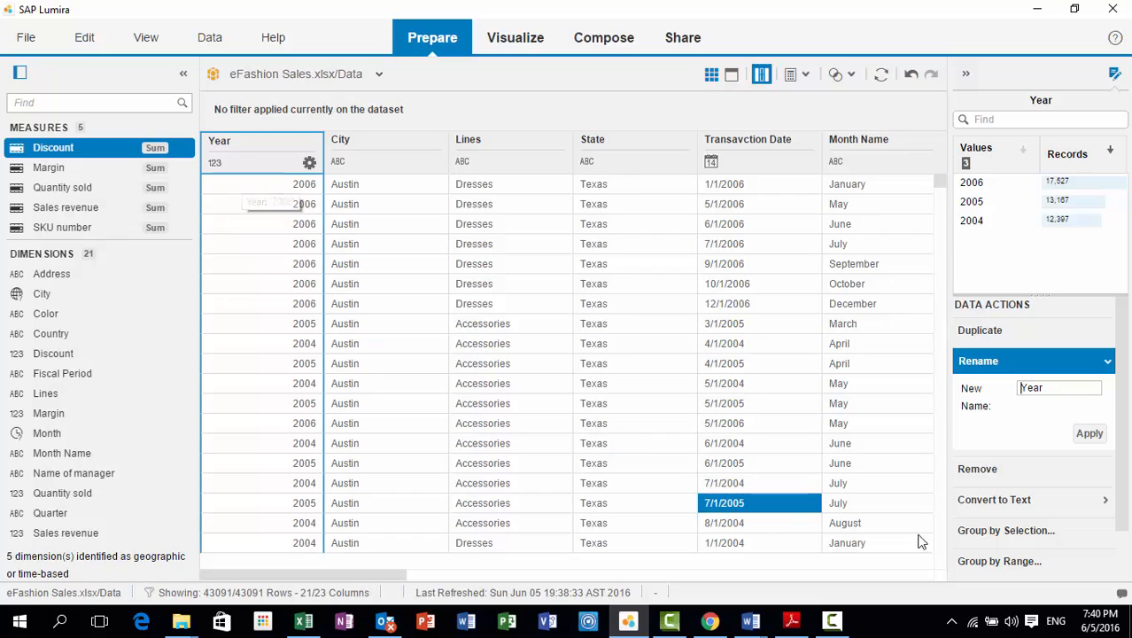
click(1106, 501)
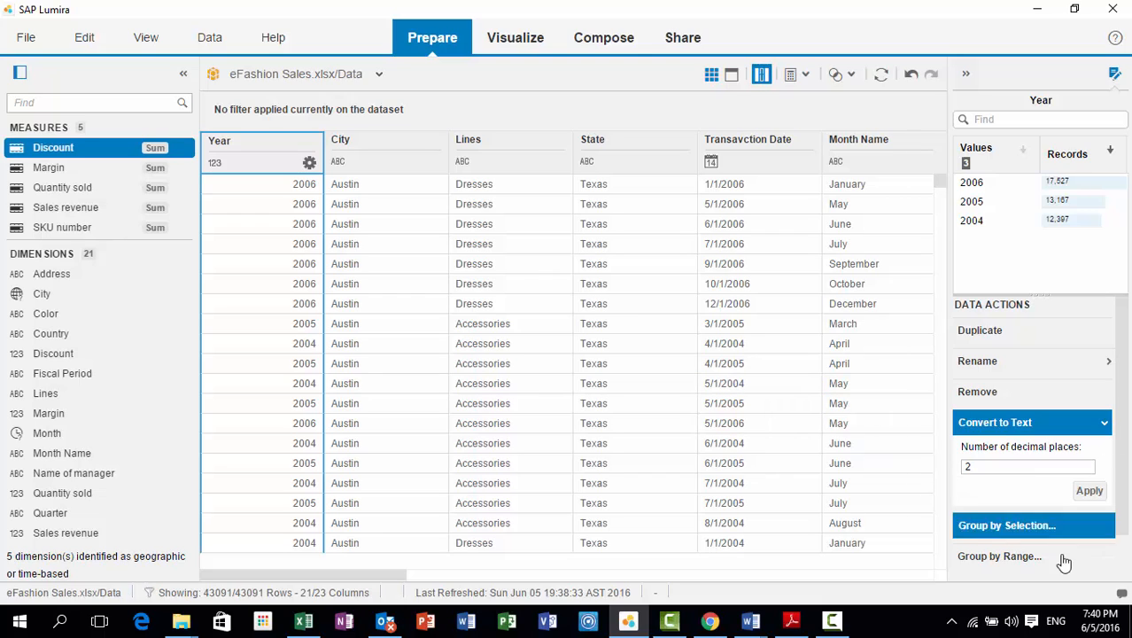
click(1107, 420)
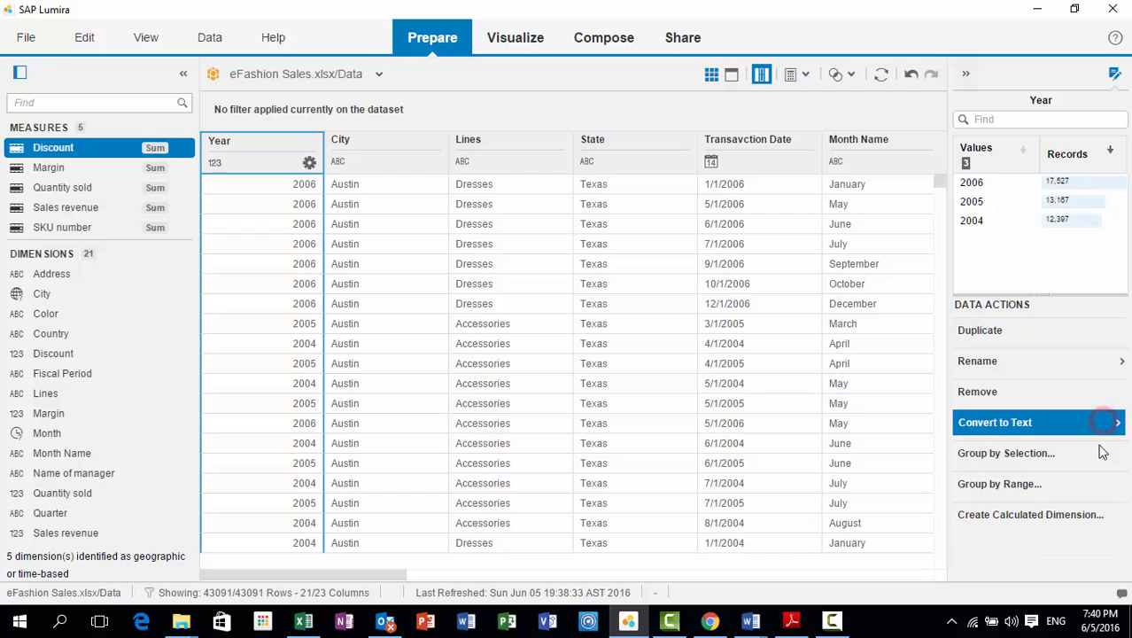
click(1039, 459)
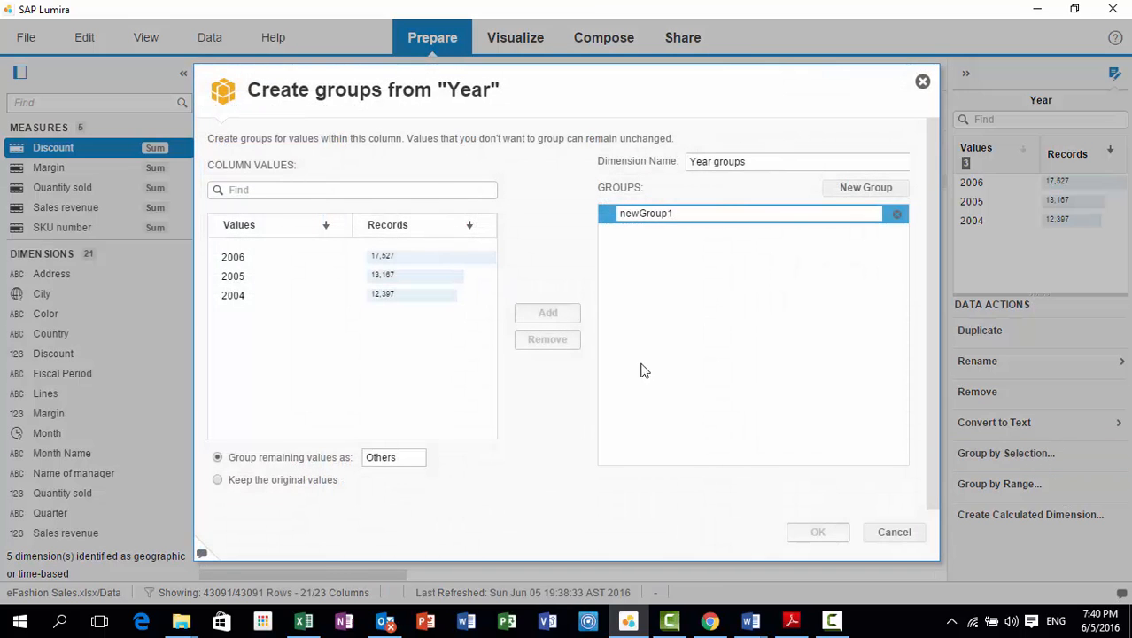
click(886, 532)
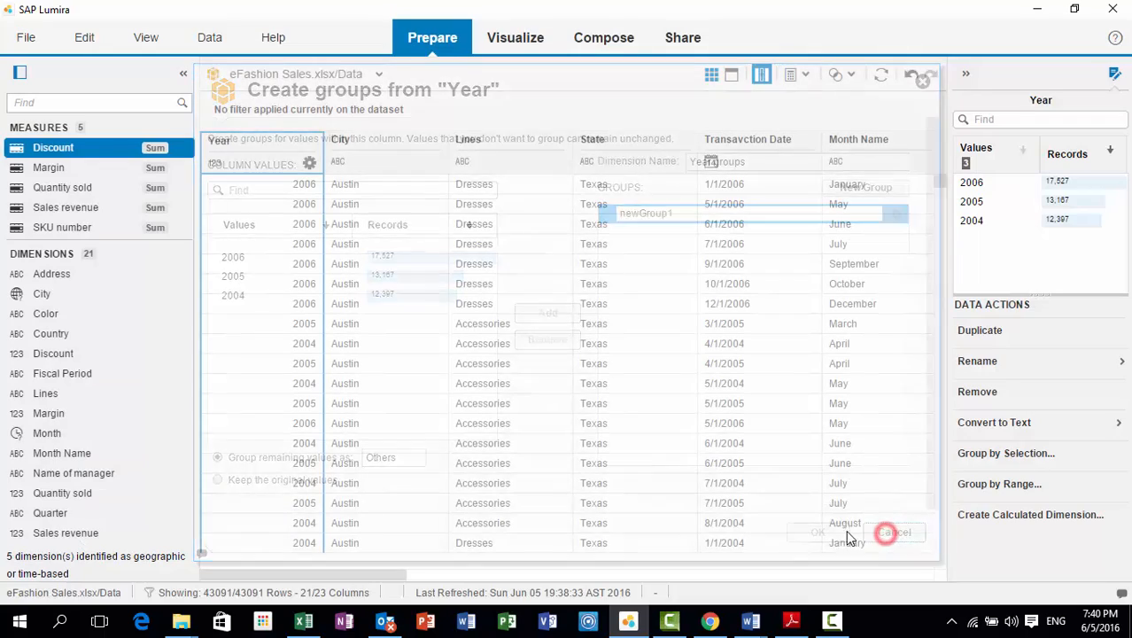
Step: Start grouping the SKU desc column by selection and name the first group T-Shirts
drag(358, 575, 660, 581)
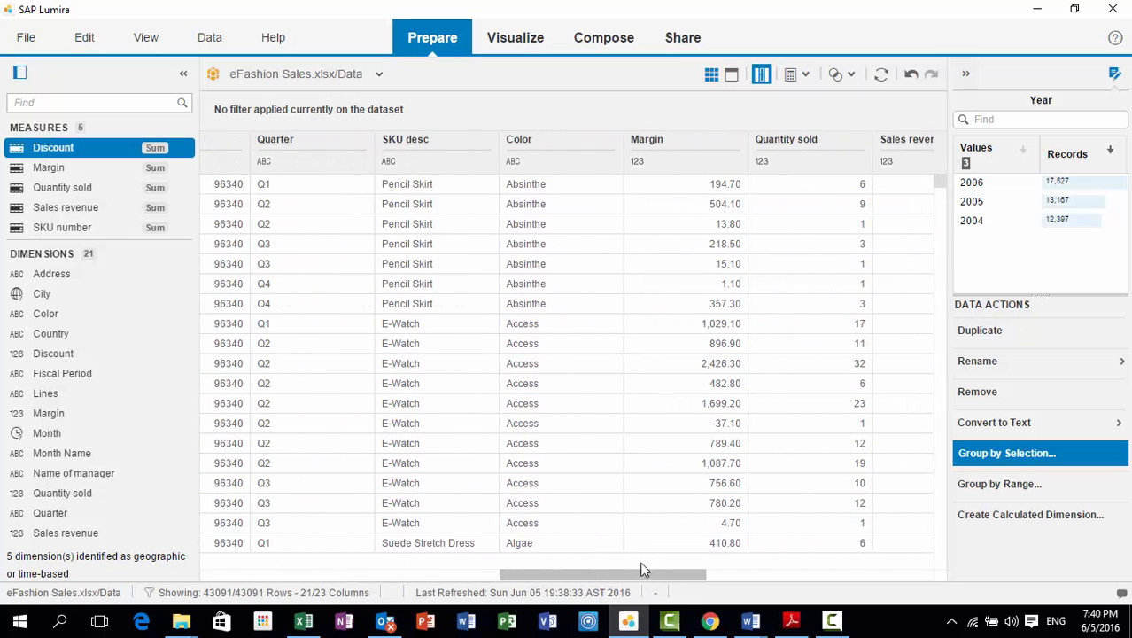
click(451, 151)
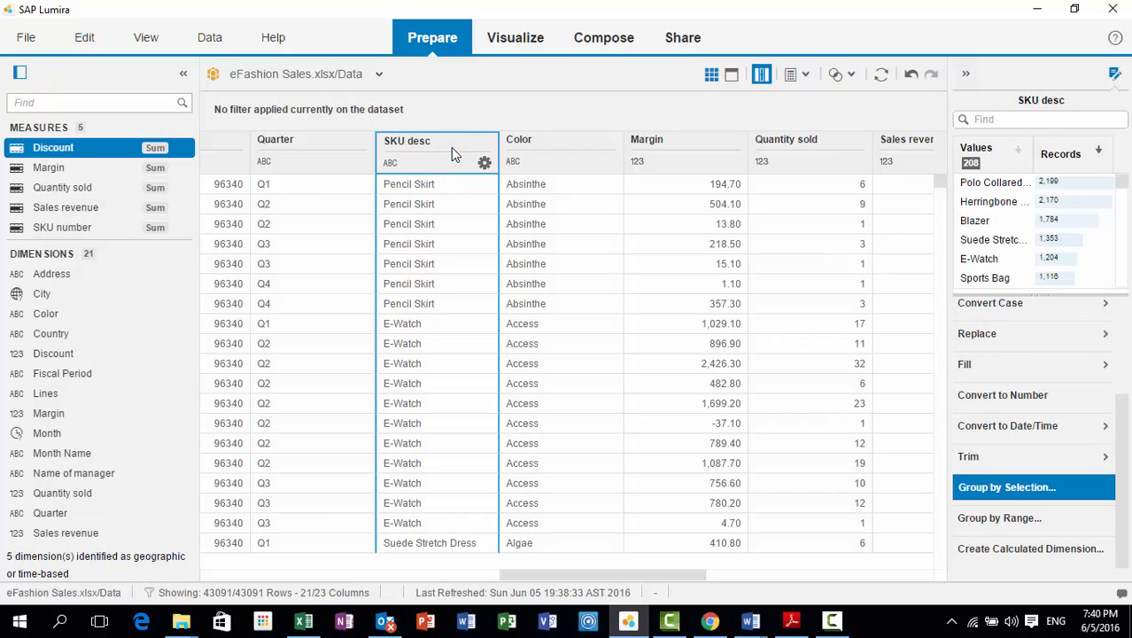
click(1016, 489)
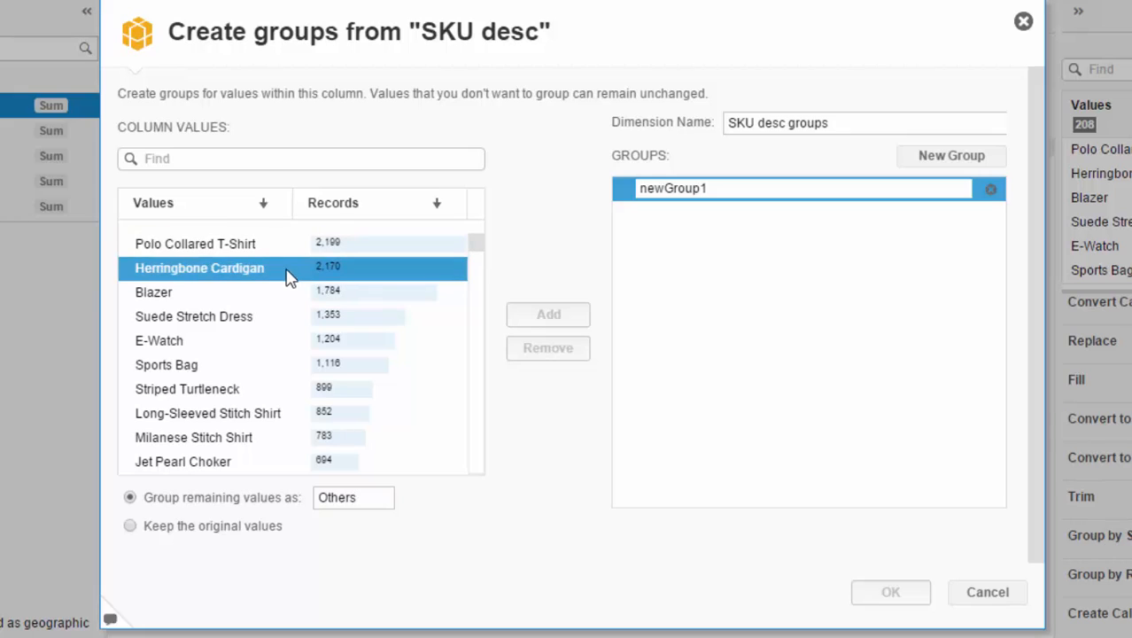
drag(727, 193, 580, 209)
text(T-Shirts)
Step: Add Polo Collared T-Shirt, Long-Sleeved Stitch Shirt and Milanese Stitch Shirt to the T-Shirts group
click(251, 244)
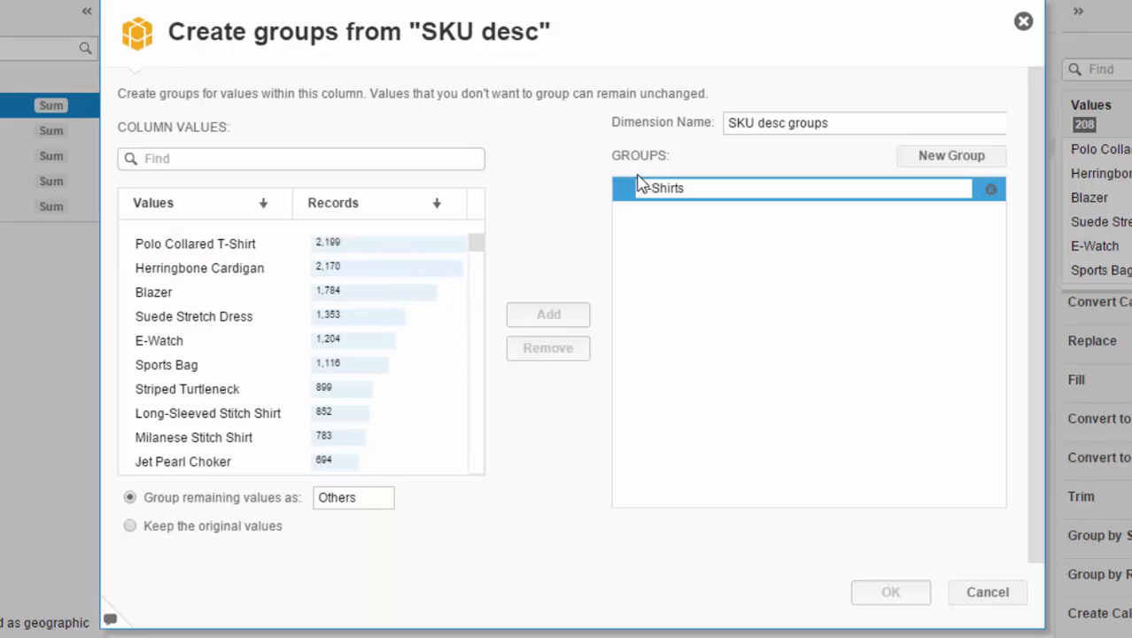
click(237, 245)
click(547, 314)
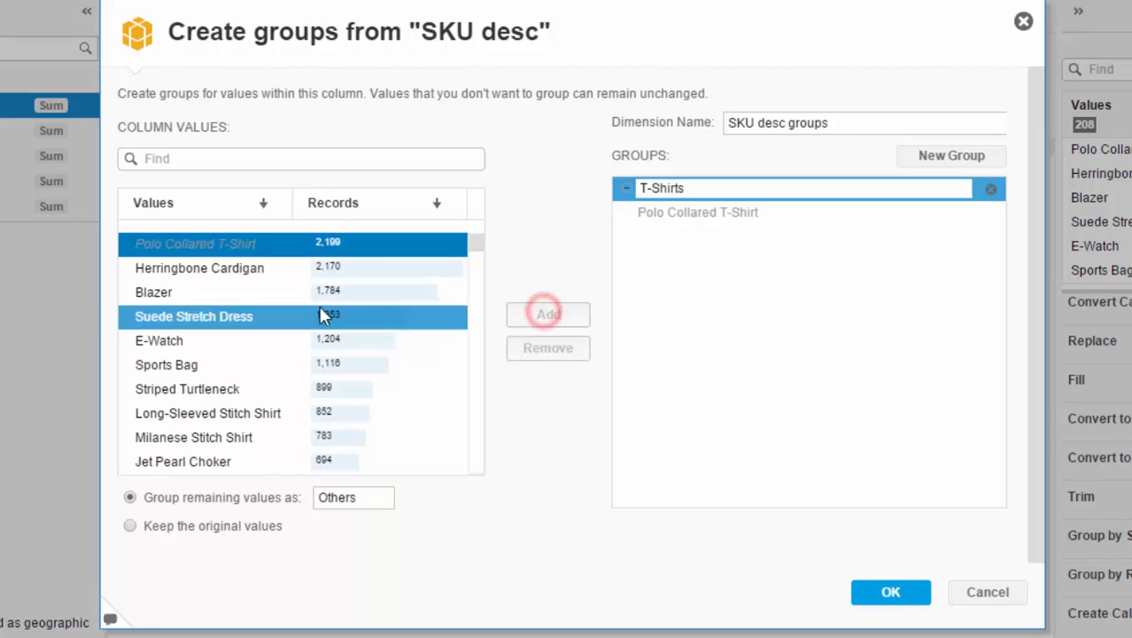
click(271, 413)
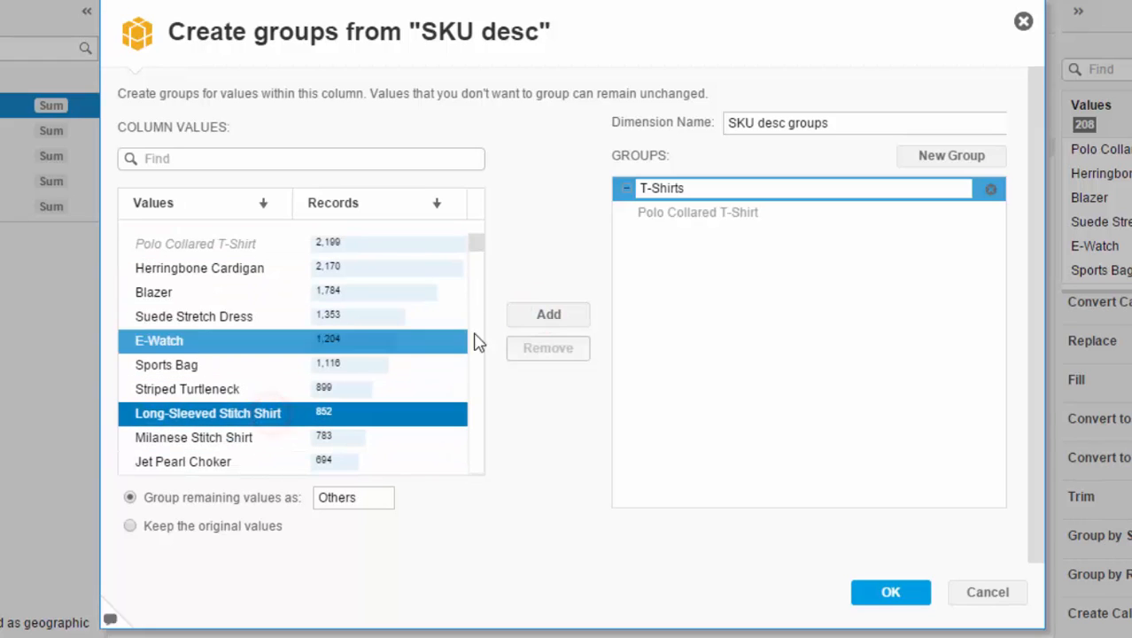
click(542, 317)
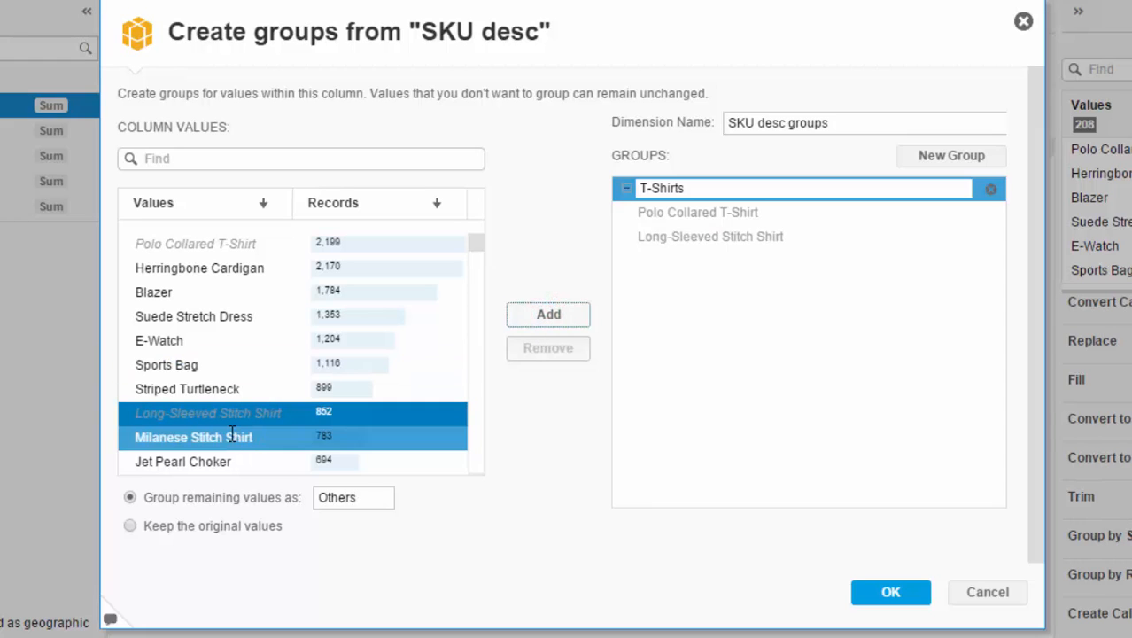
click(553, 316)
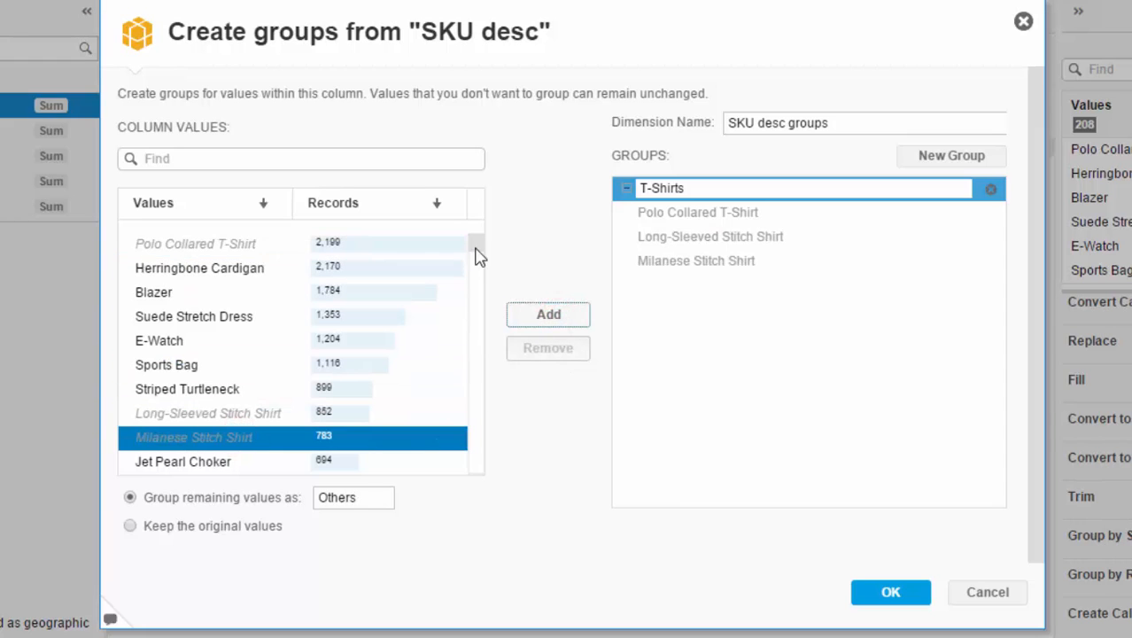
Step: Create a second SKU desc group named Sweaters
click(475, 248)
drag(476, 256, 479, 280)
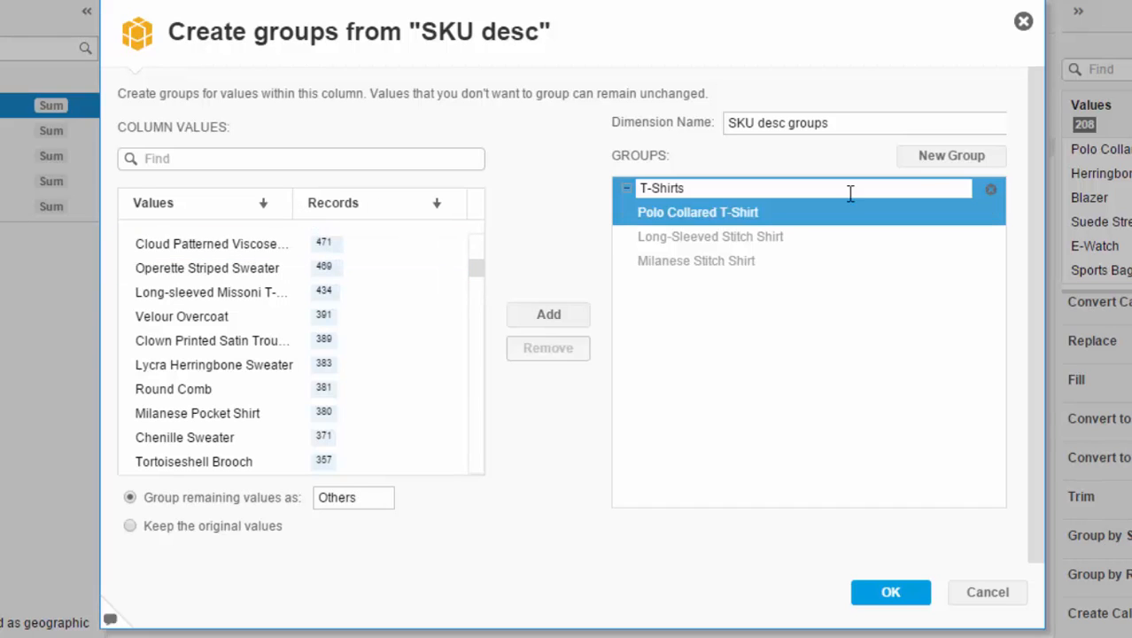
click(935, 163)
click(718, 285)
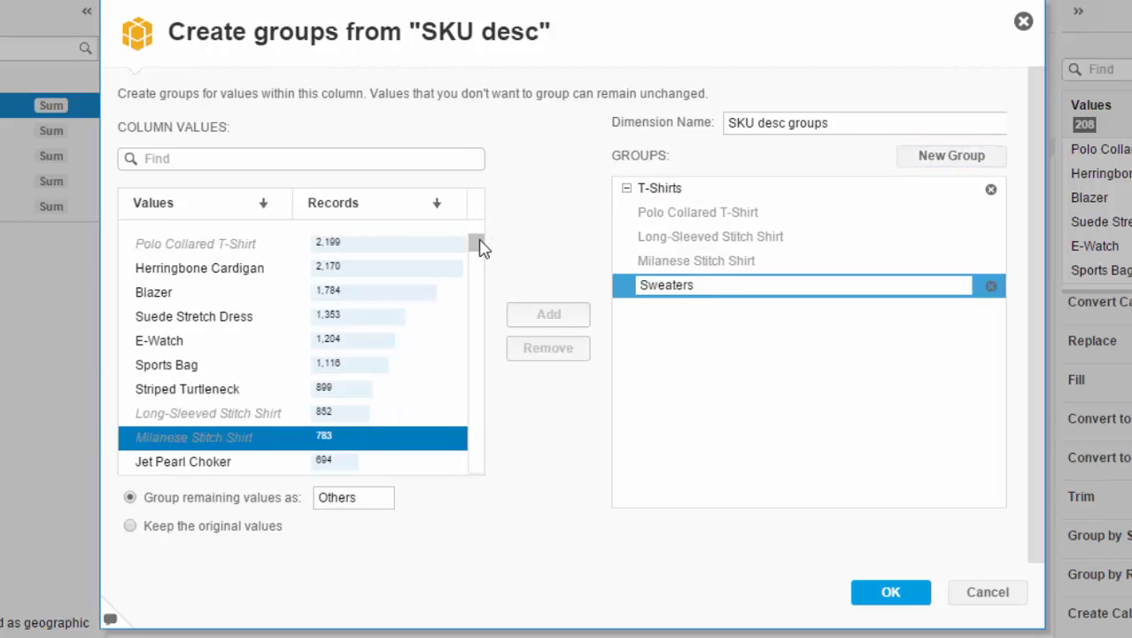
Step: Add Lycra Herringbone Sweater, Operette Striped Sweater and Herringbone Sweater to the Sweaters group and create the grouped dimension
click(479, 242)
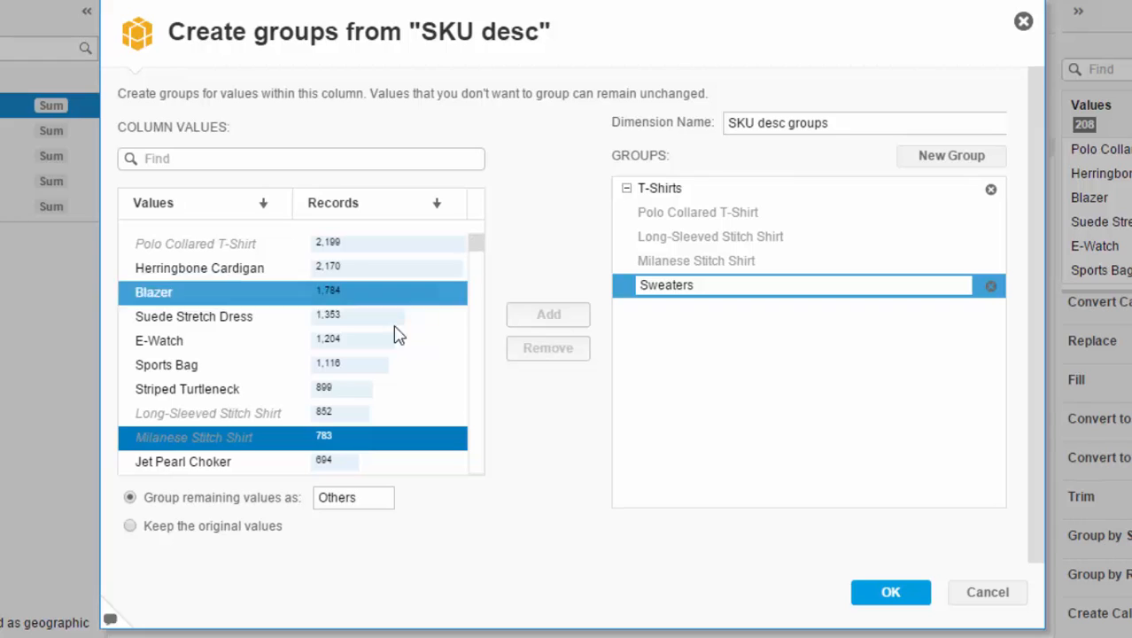
scroll(369, 387, down, 10)
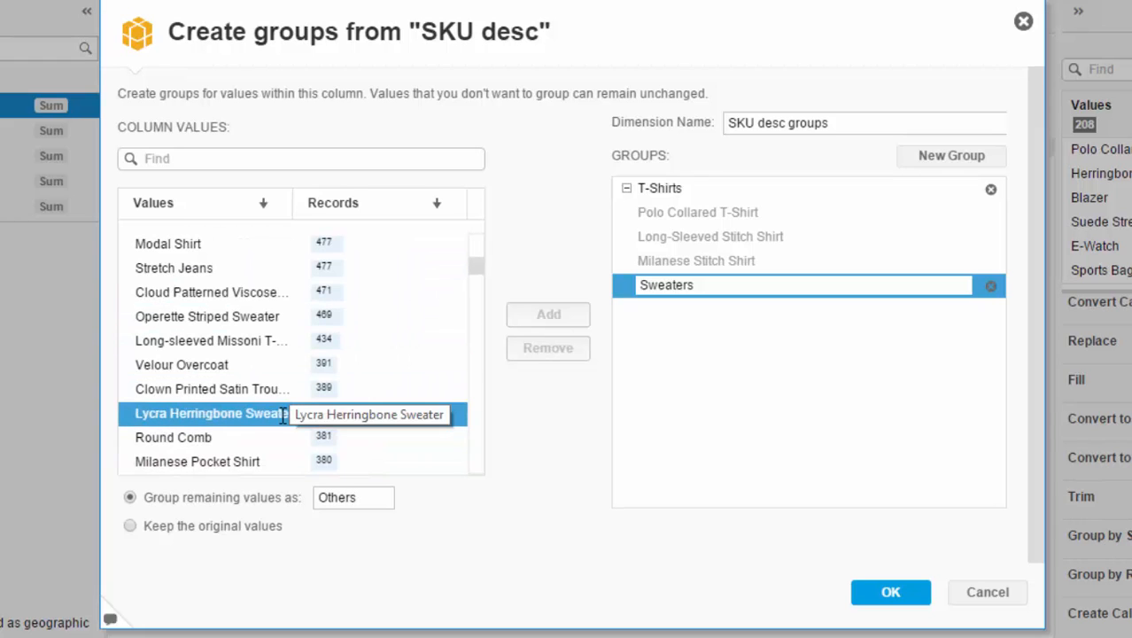
click(237, 413)
click(565, 313)
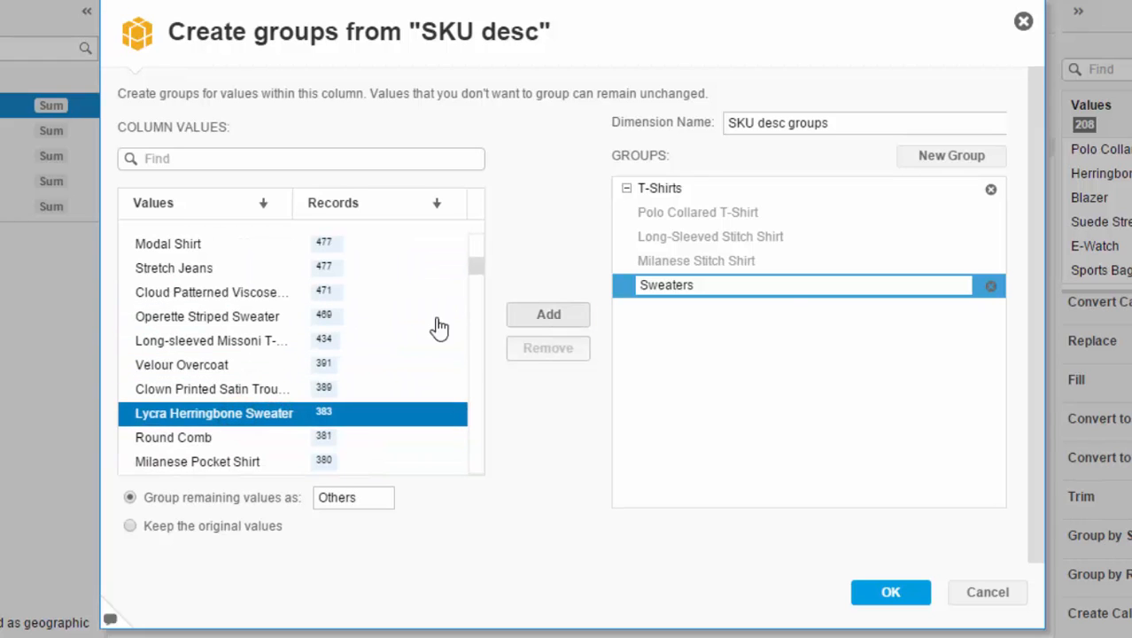
click(266, 316)
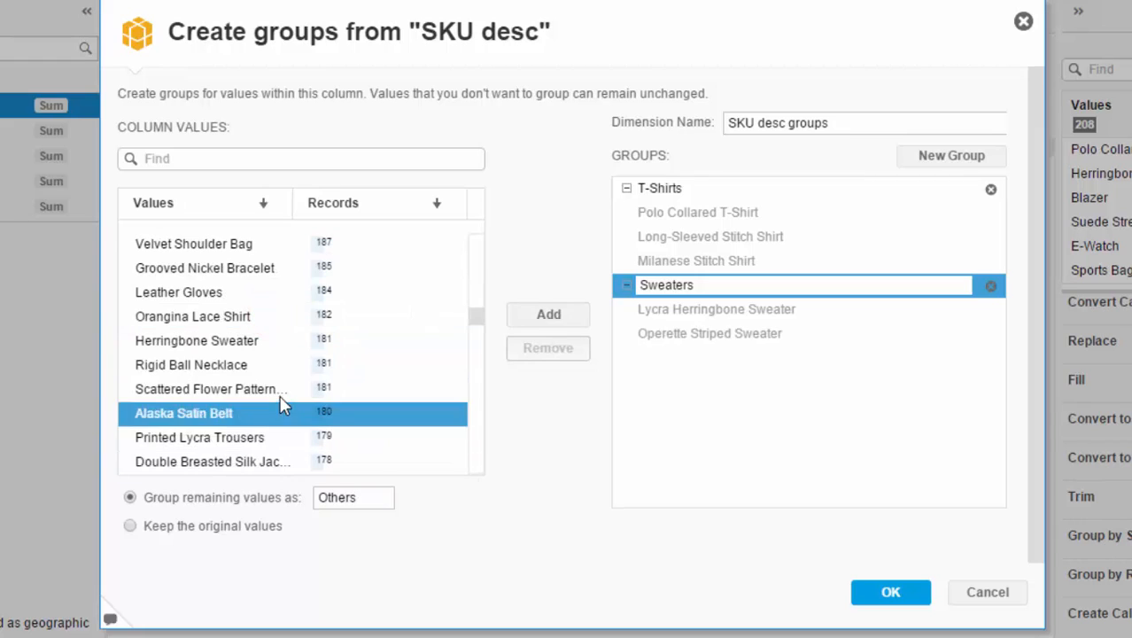
click(270, 342)
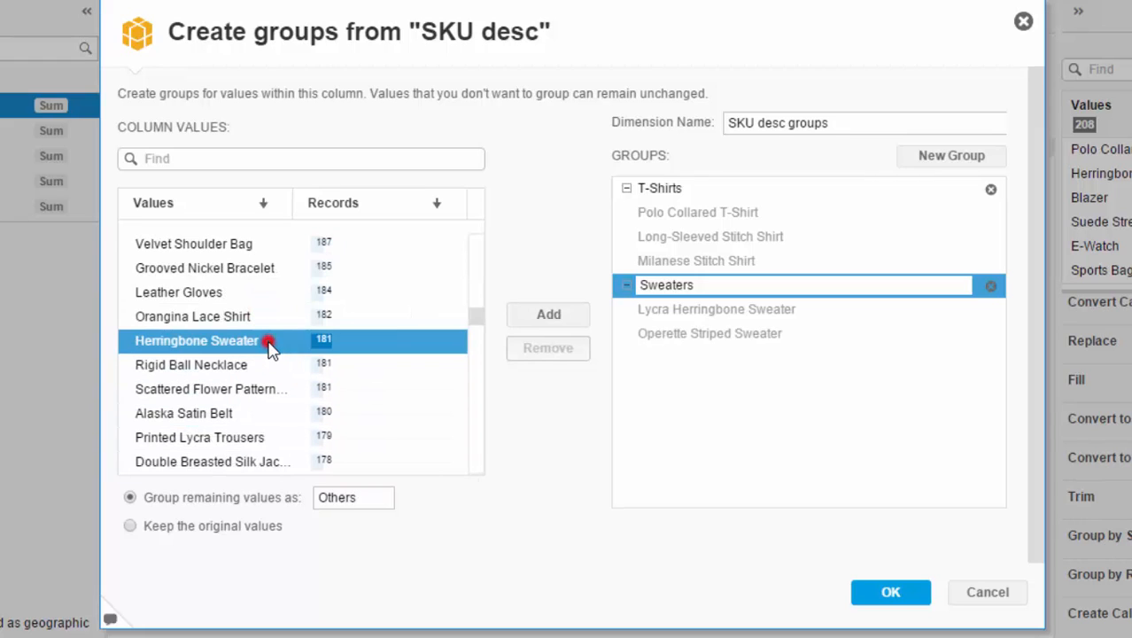
click(560, 316)
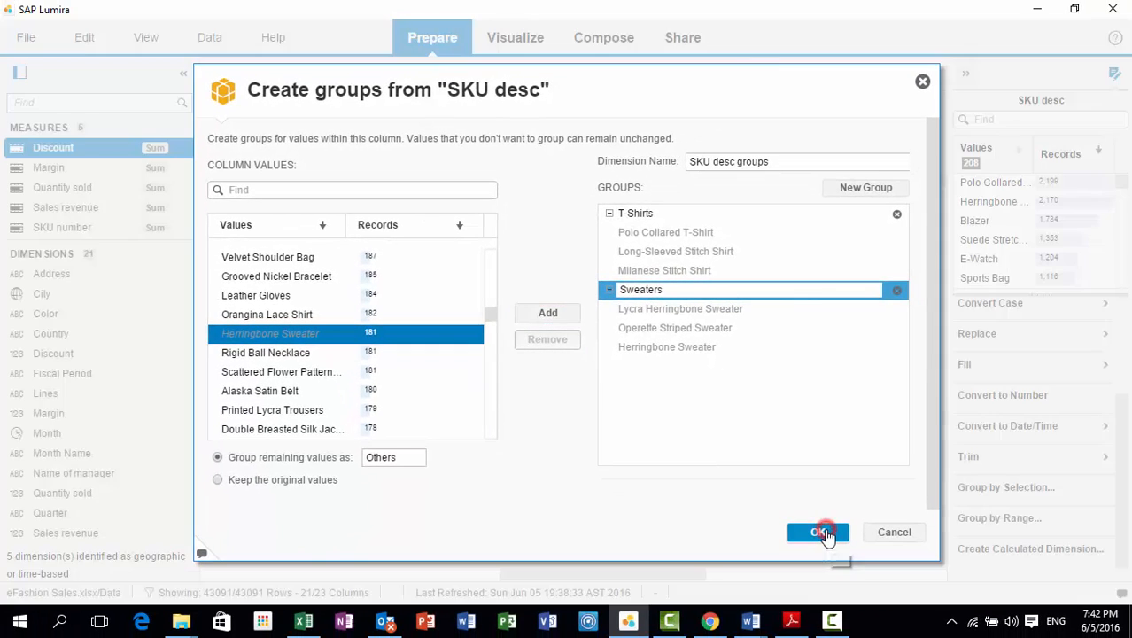
click(820, 532)
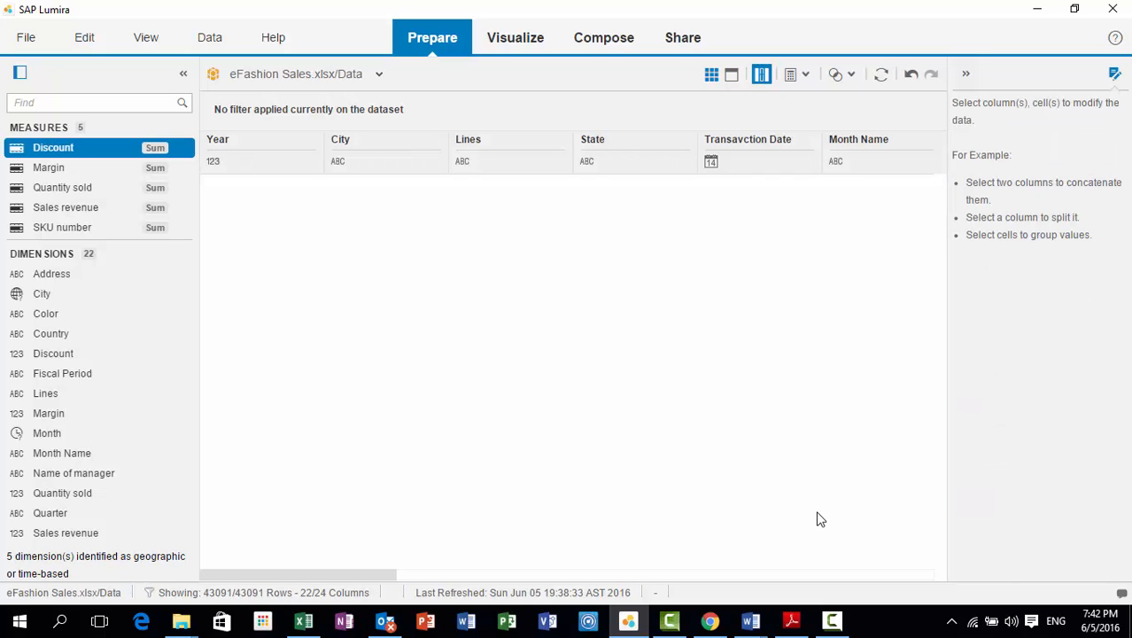
Step: Review the SKU desc groups column and the group-by-selection settings for SKU desc, leaving the grouping dialog without applying anything
drag(328, 575, 643, 583)
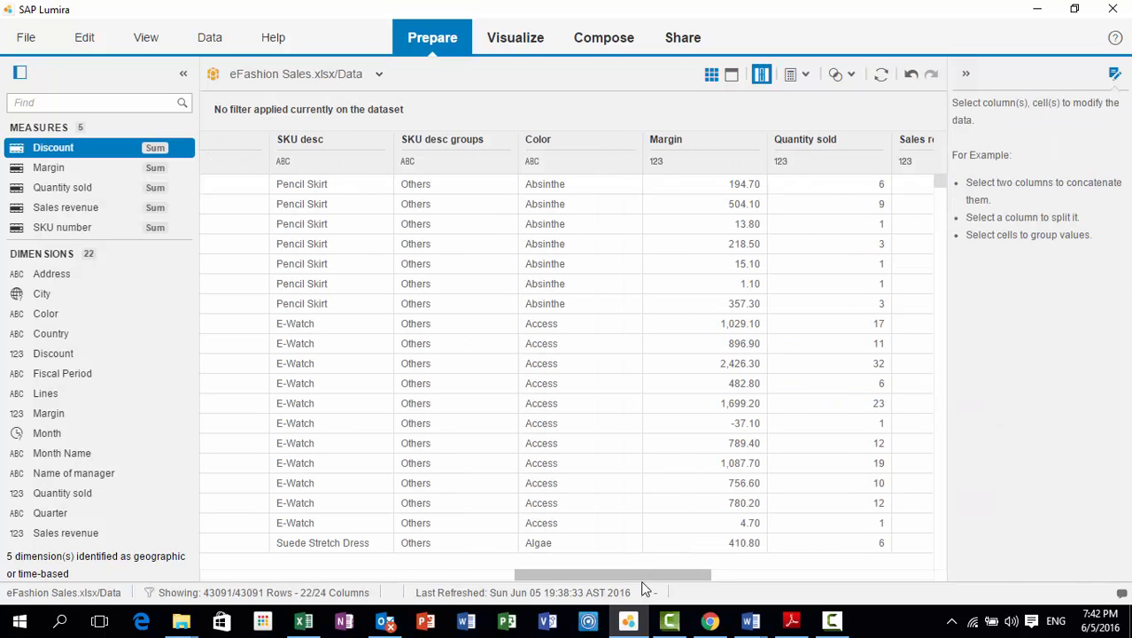
click(332, 148)
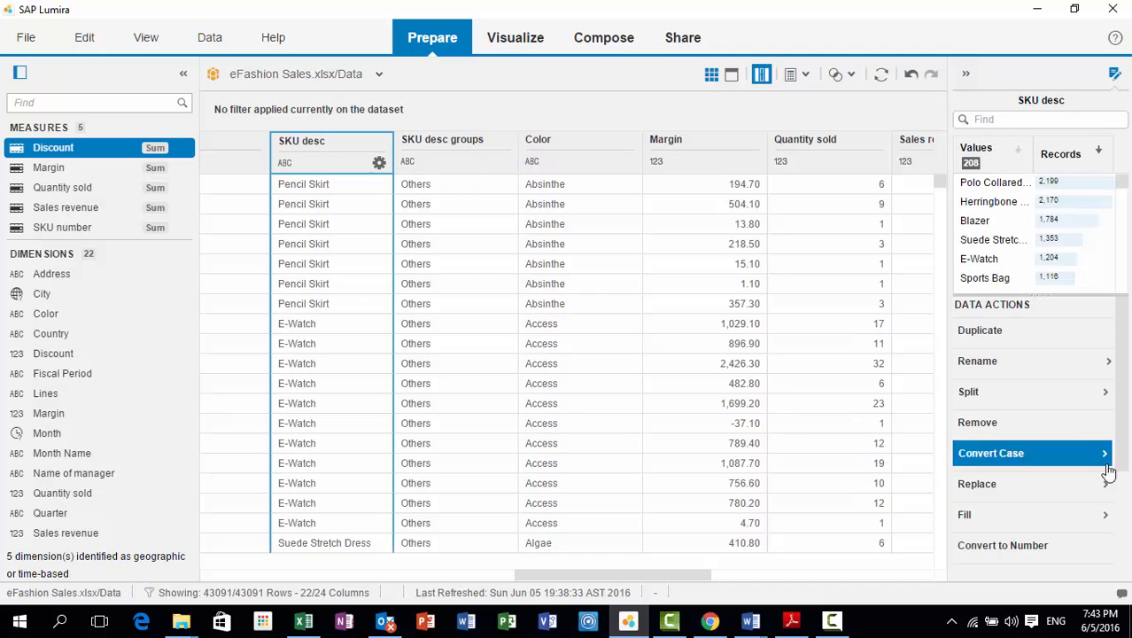
scroll(1028, 461, down, 3)
click(1025, 489)
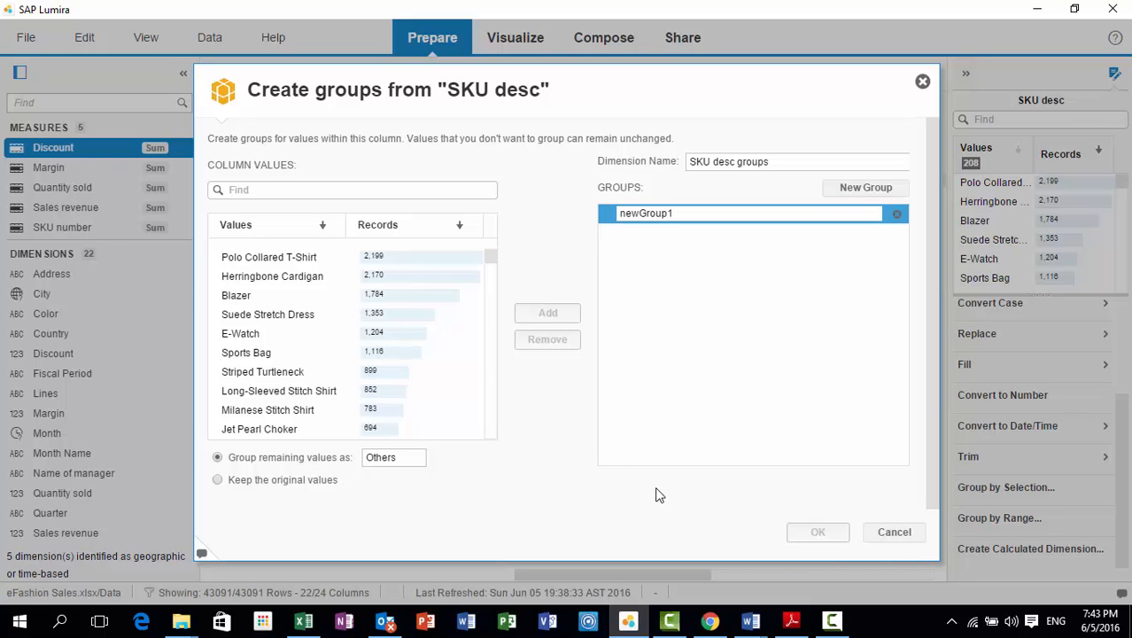
click(903, 536)
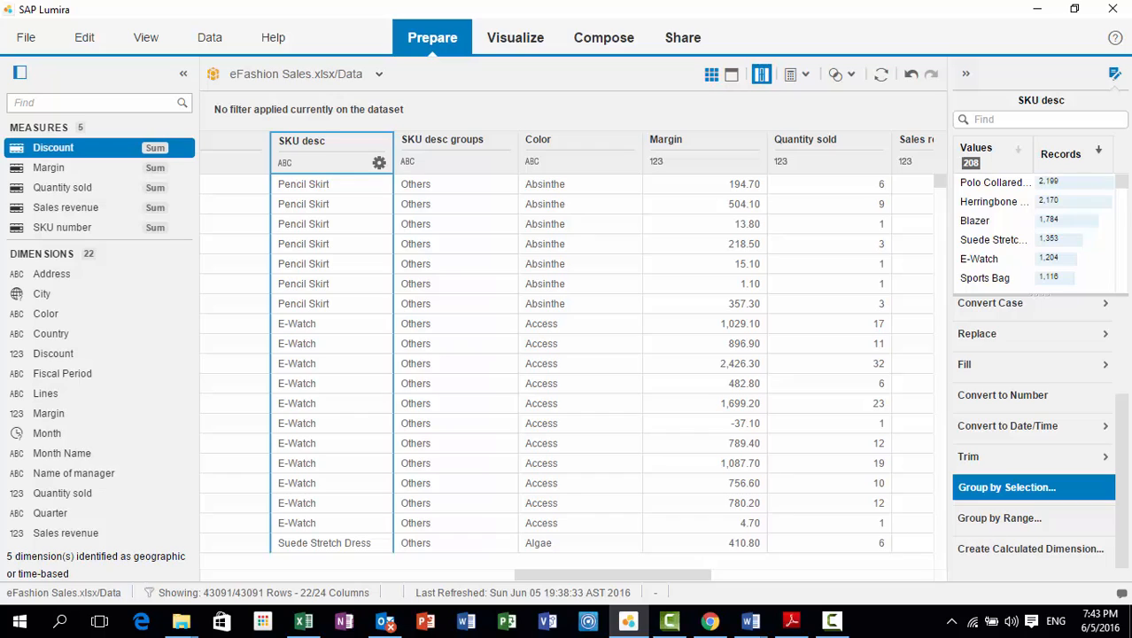
Step: Group SKU desc by range into 9 intervals from 1m Feather Boa to Zipper Vest as SKU desc Intervals, with remaining values as Others
click(1028, 529)
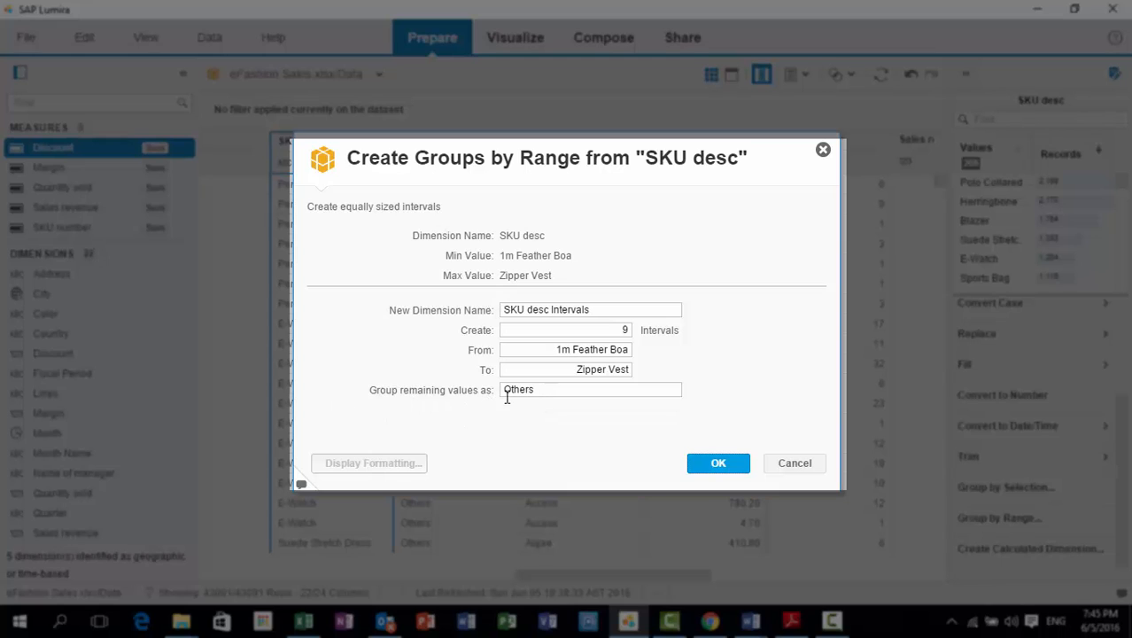
double_click(538, 390)
click(570, 389)
click(724, 462)
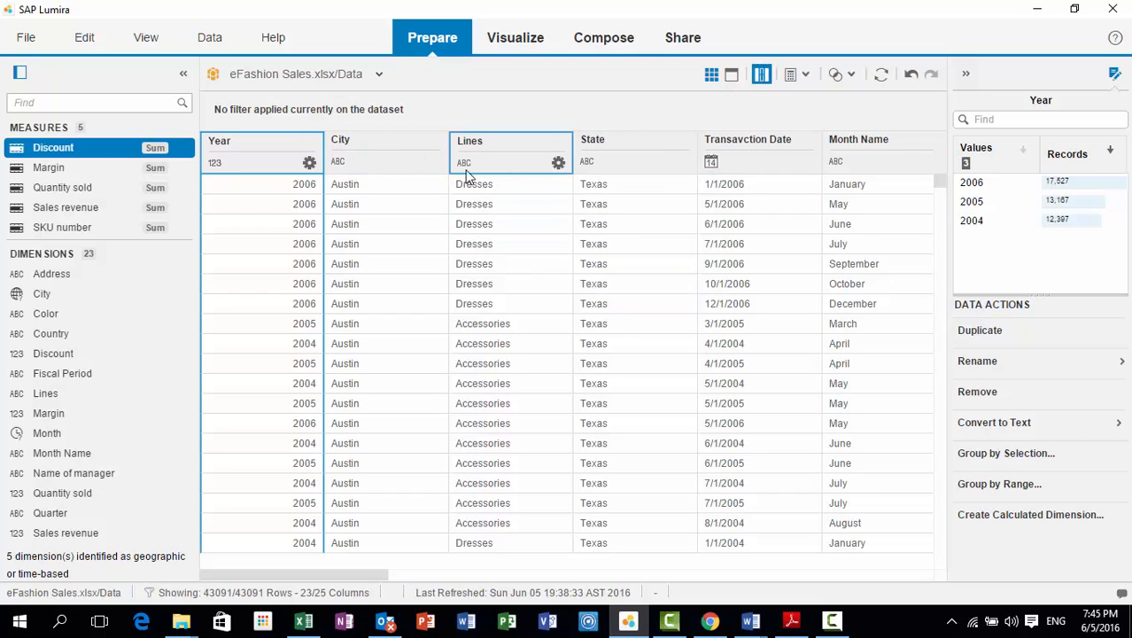
Step: Create a calculated dimension from the State column, named Country, with the constant text formula "United States"
click(641, 146)
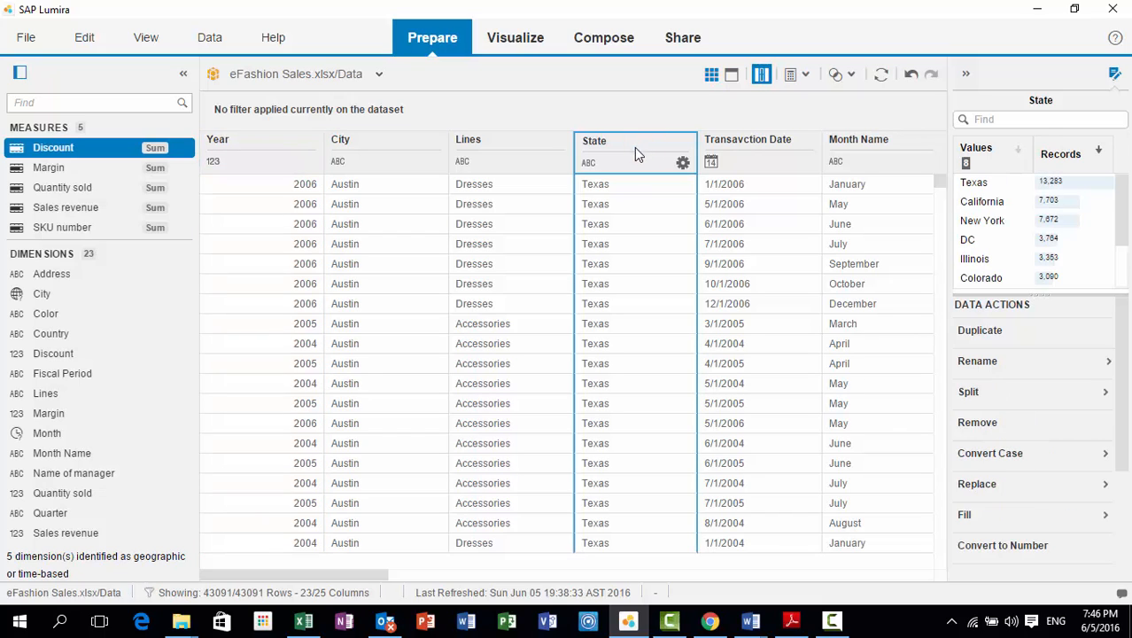
scroll(1127, 363, down, 4)
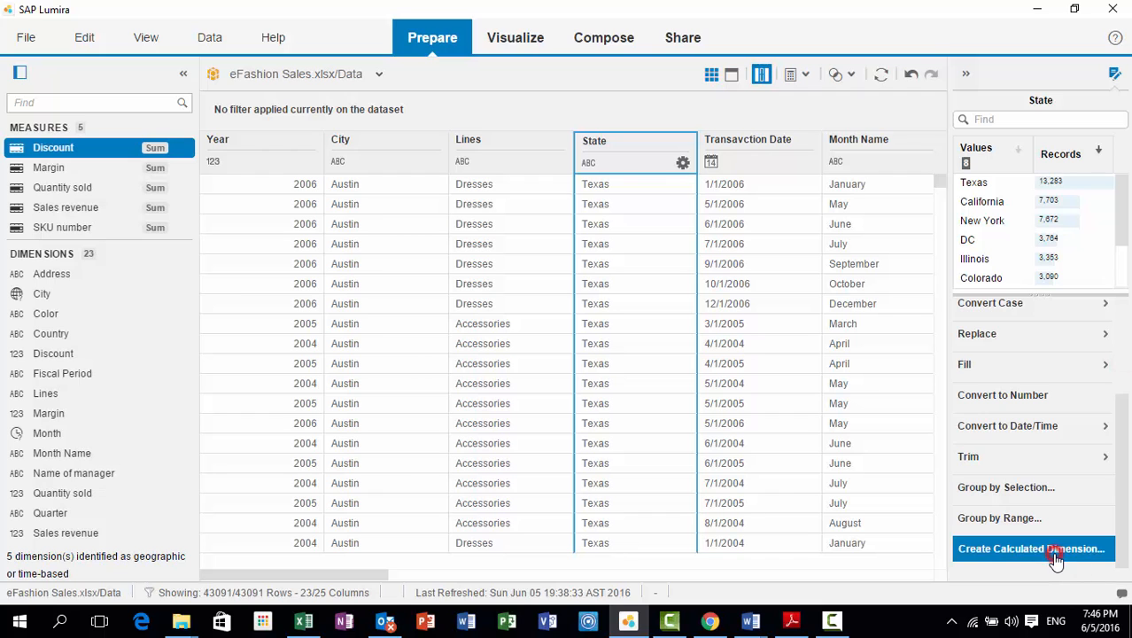
click(1054, 557)
text(Country)
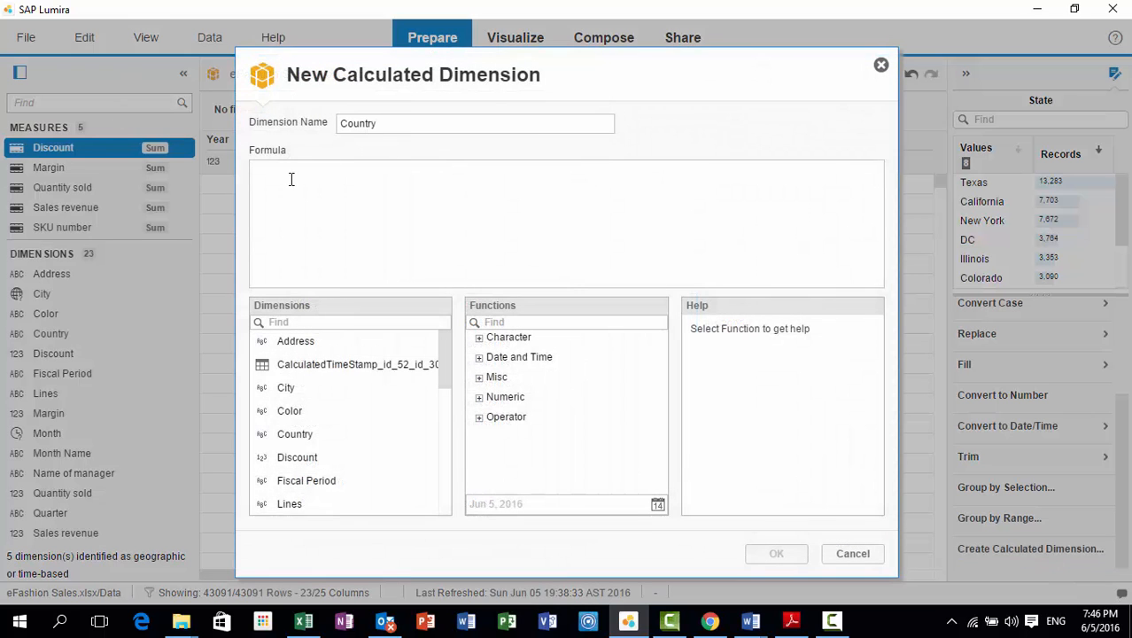
click(288, 183)
text(')
text(United States)
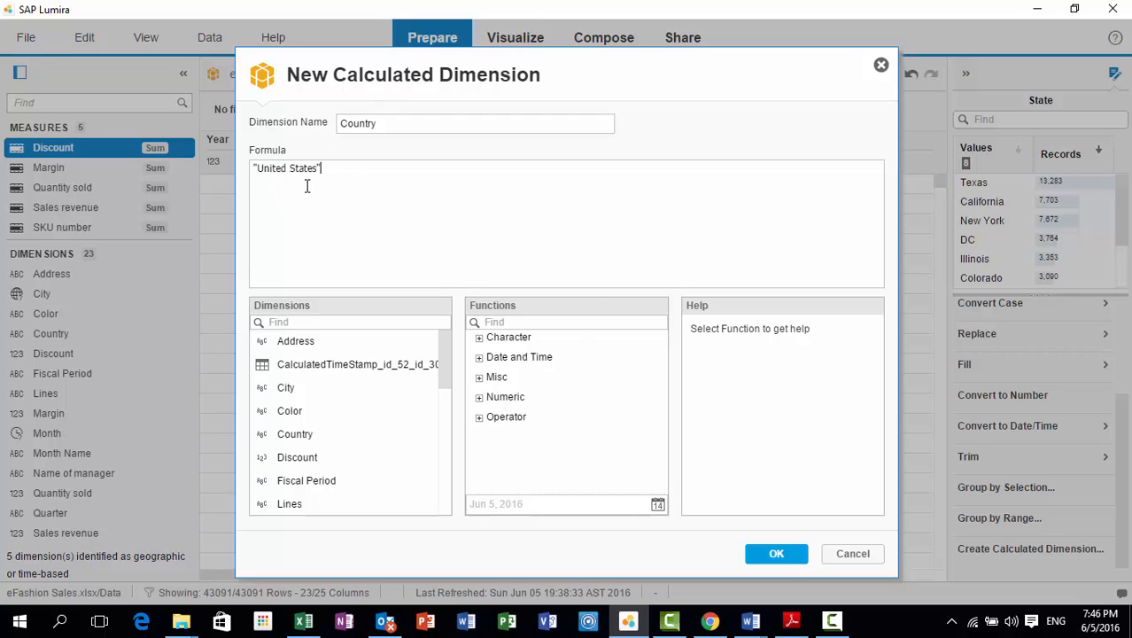
click(771, 553)
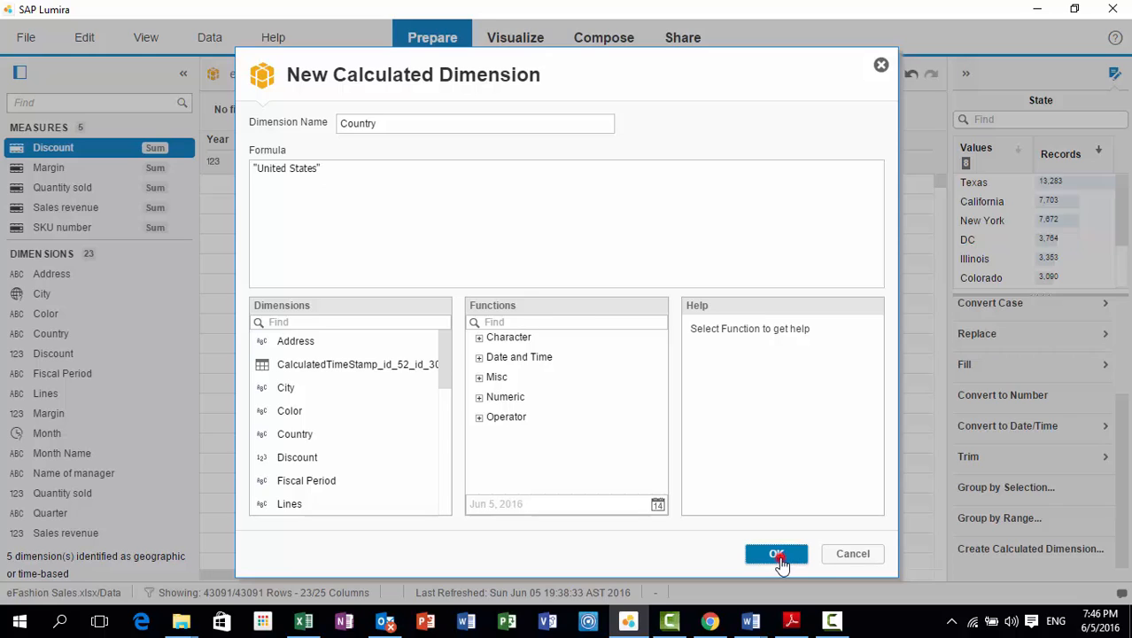